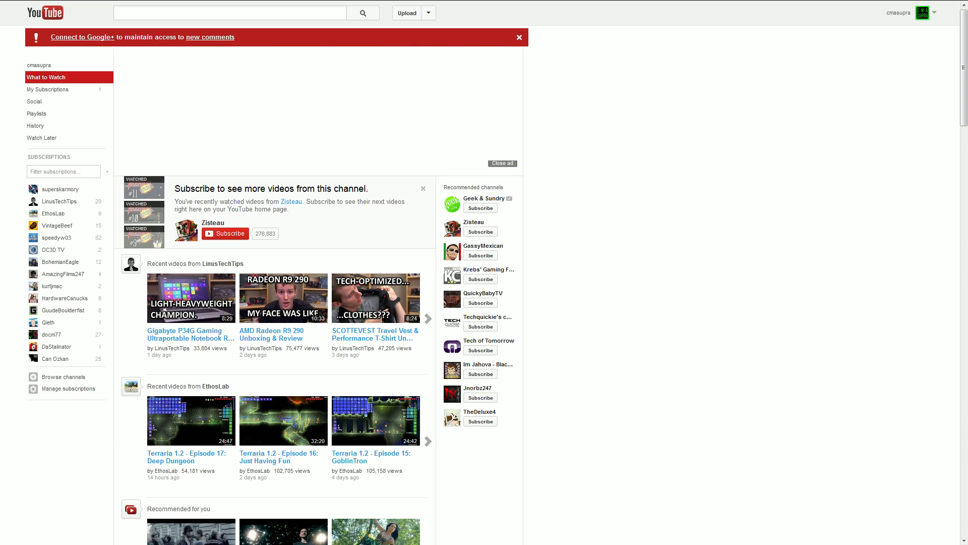
- Open the avatar account menu listing channel, inbox, settings and sign-out options
{"action": "left_click", "coordinate": [927, 13]}
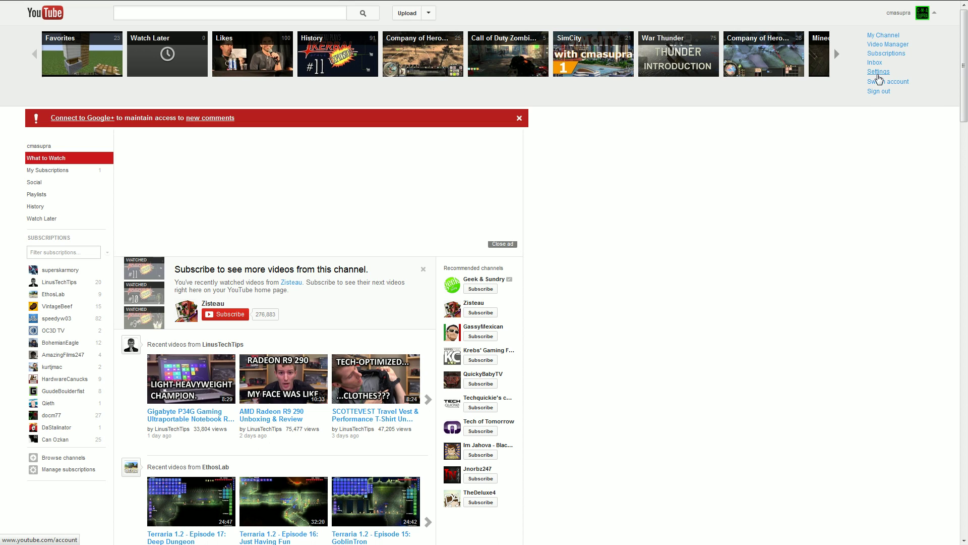
{"action": "left_click", "coordinate": [878, 72]}
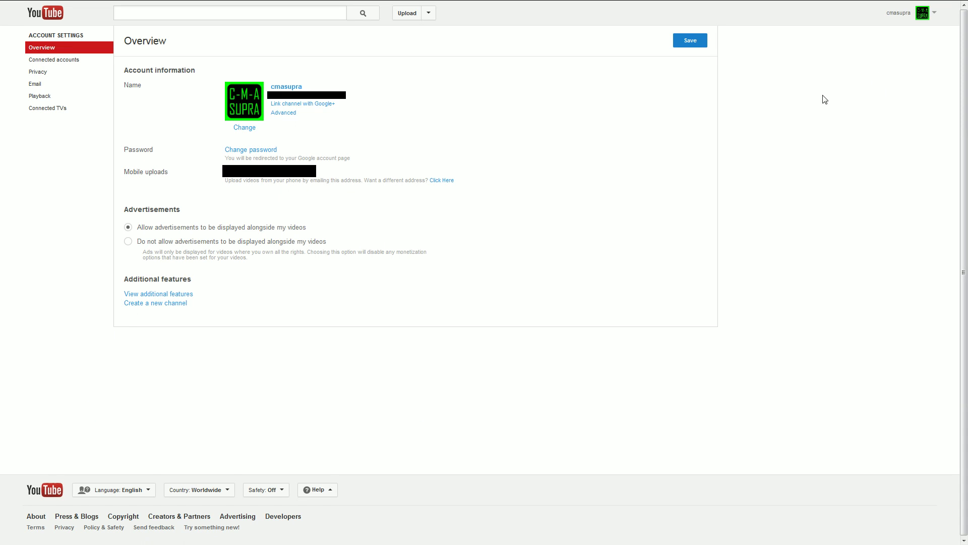